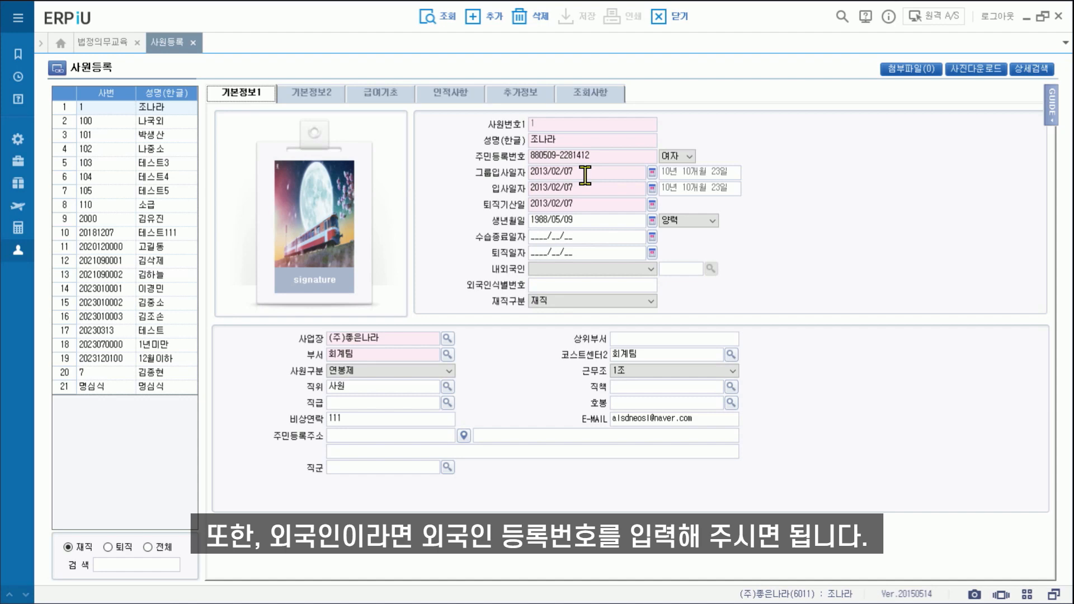
Set the employee's 내외국인 status to 외국인 and look up the nationality code.
{"action": "left_click", "coordinate": [572, 271]}
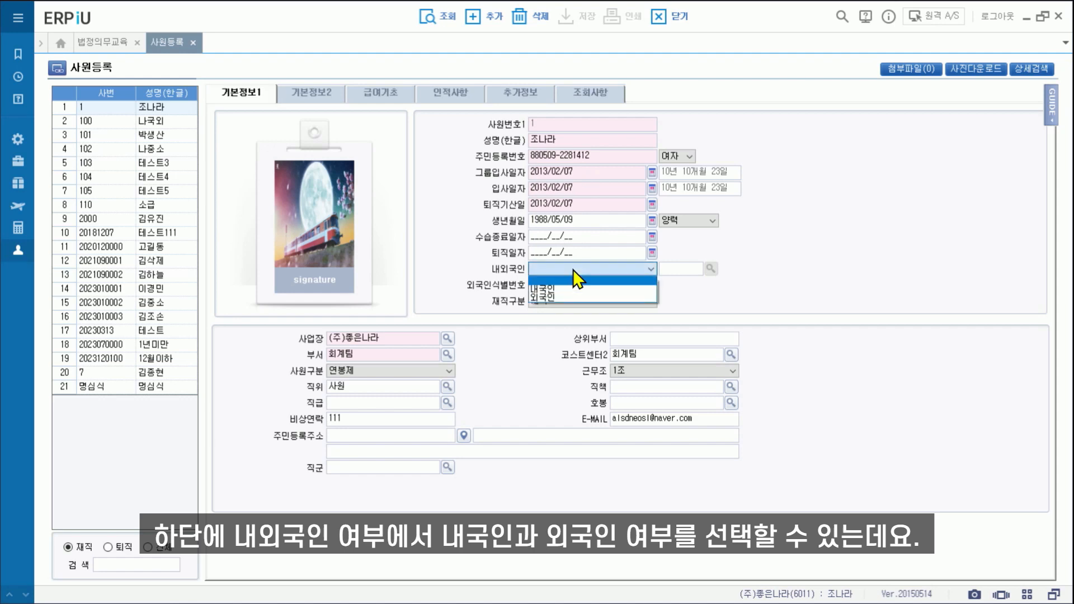
{"action": "left_click", "coordinate": [565, 296]}
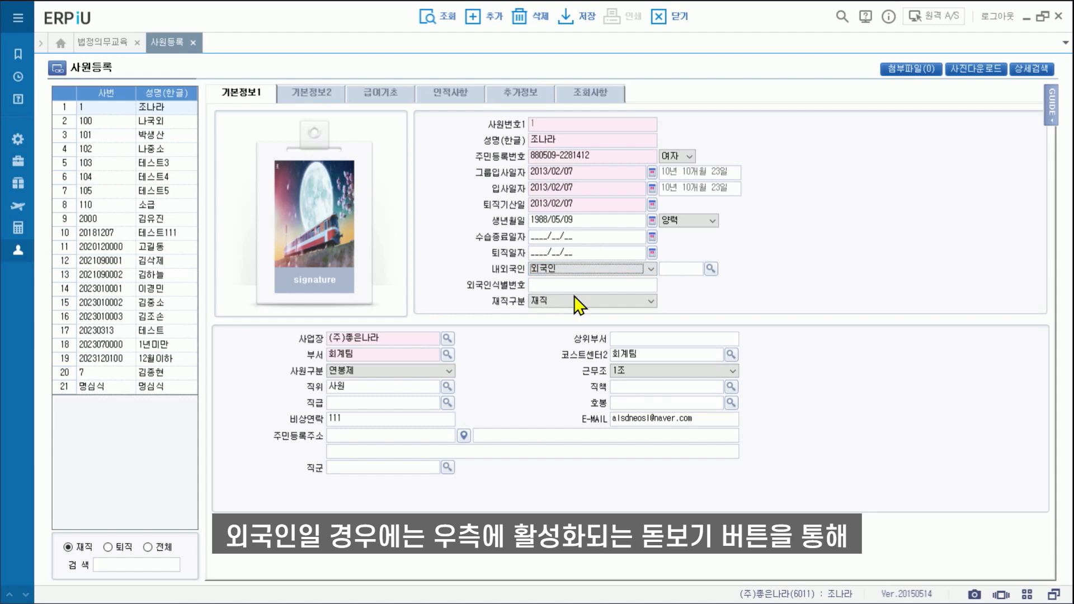
{"action": "left_click", "coordinate": [710, 269]}
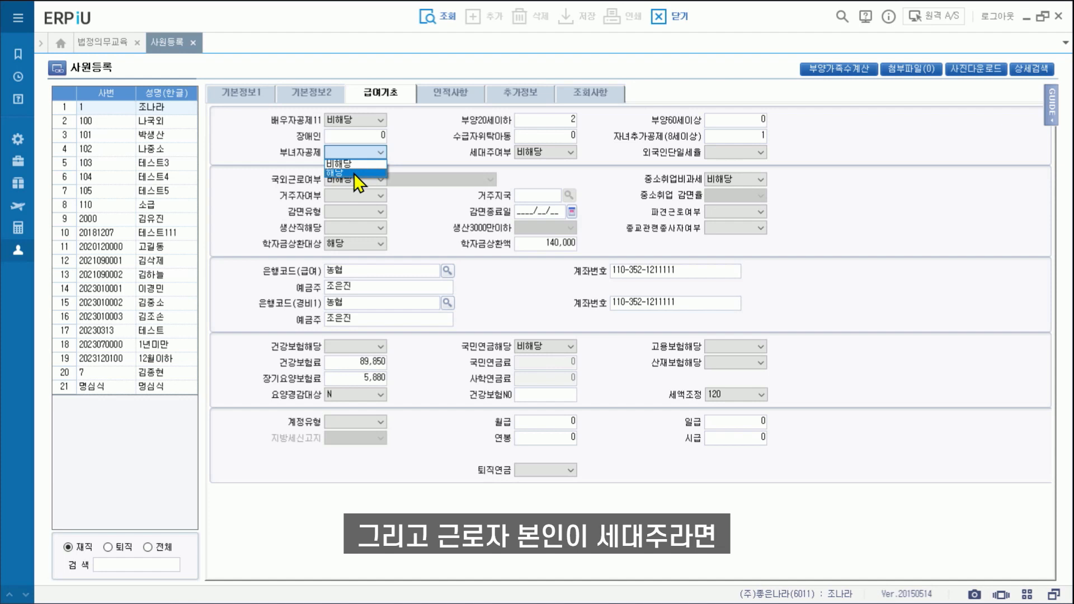
Check 세대주여부, set 거주자여부 to 비거주자, and open the 거주지국 country code help.
{"action": "left_click", "coordinate": [549, 146]}
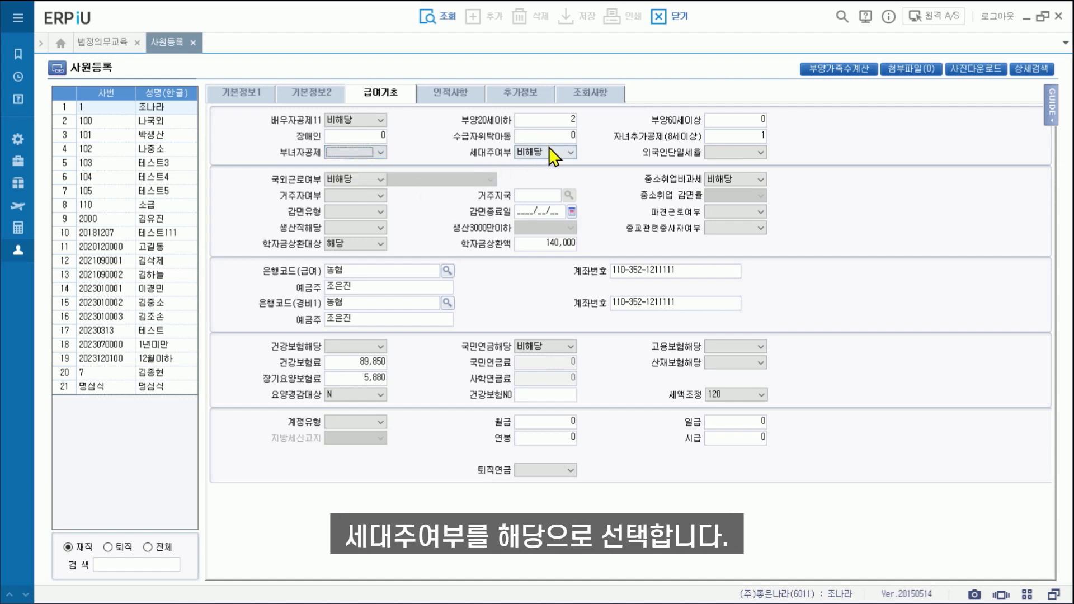
{"action": "left_click", "coordinate": [549, 149]}
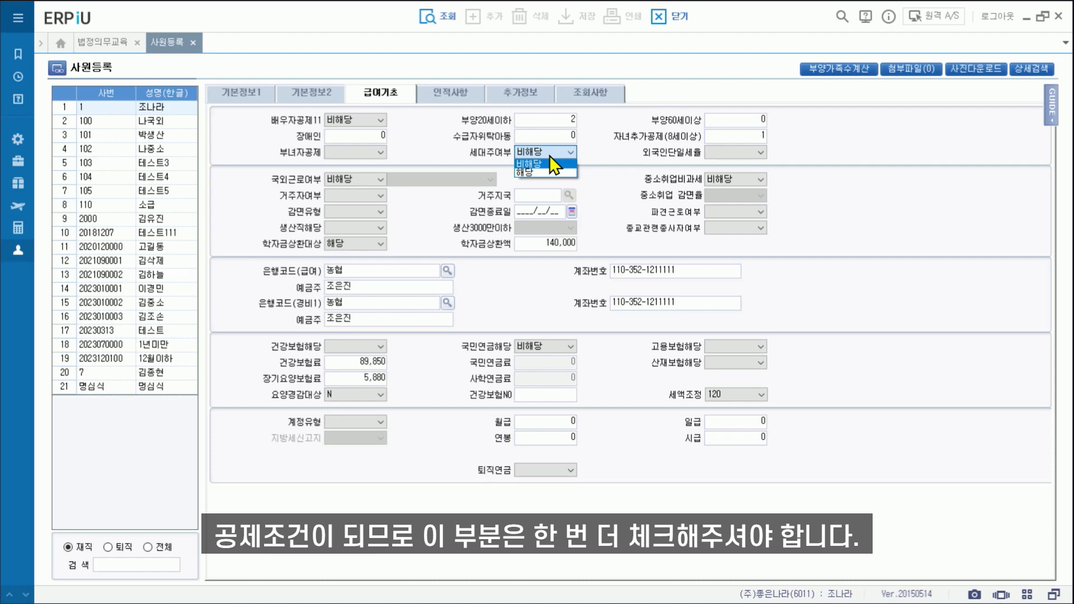
{"action": "left_click", "coordinate": [376, 196]}
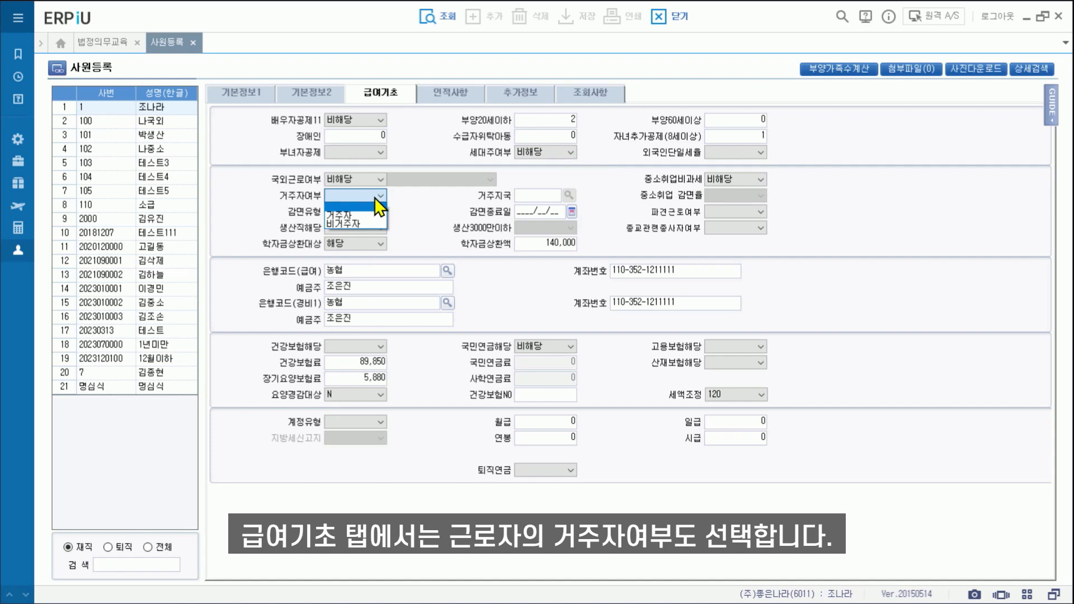
{"action": "left_click", "coordinate": [347, 223]}
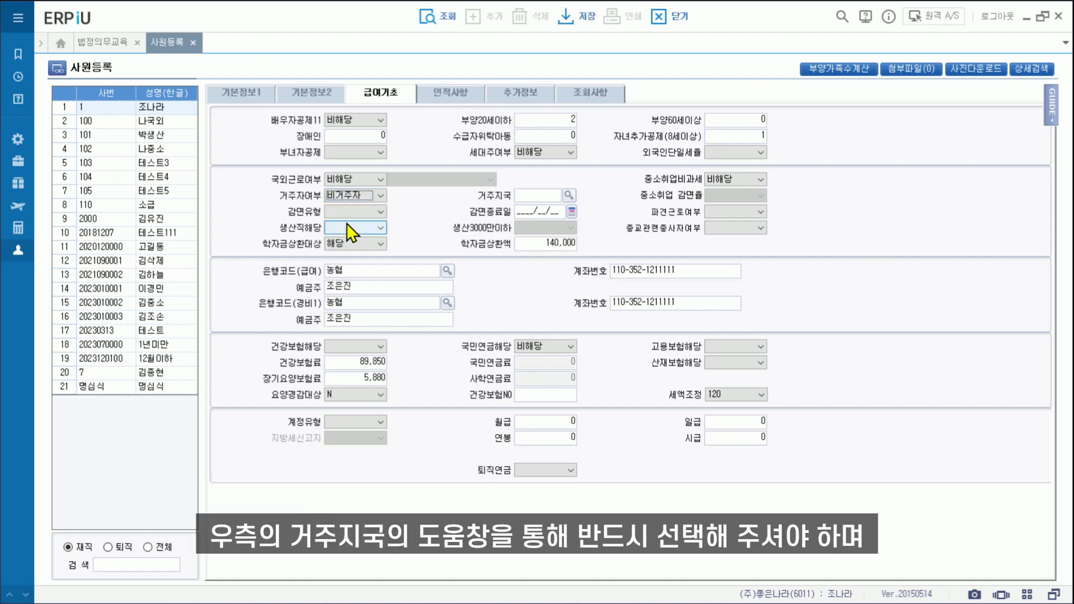
{"action": "left_click", "coordinate": [569, 194]}
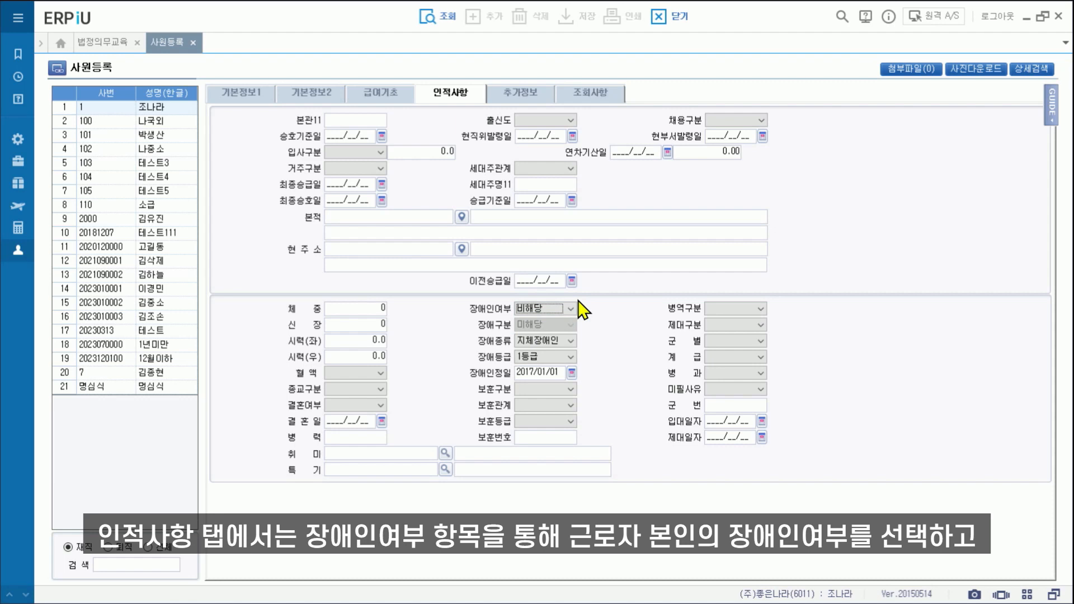
Set 장애인여부 to 해당, keeping the 장애구분 category at 미해당.
{"action": "left_click", "coordinate": [573, 309]}
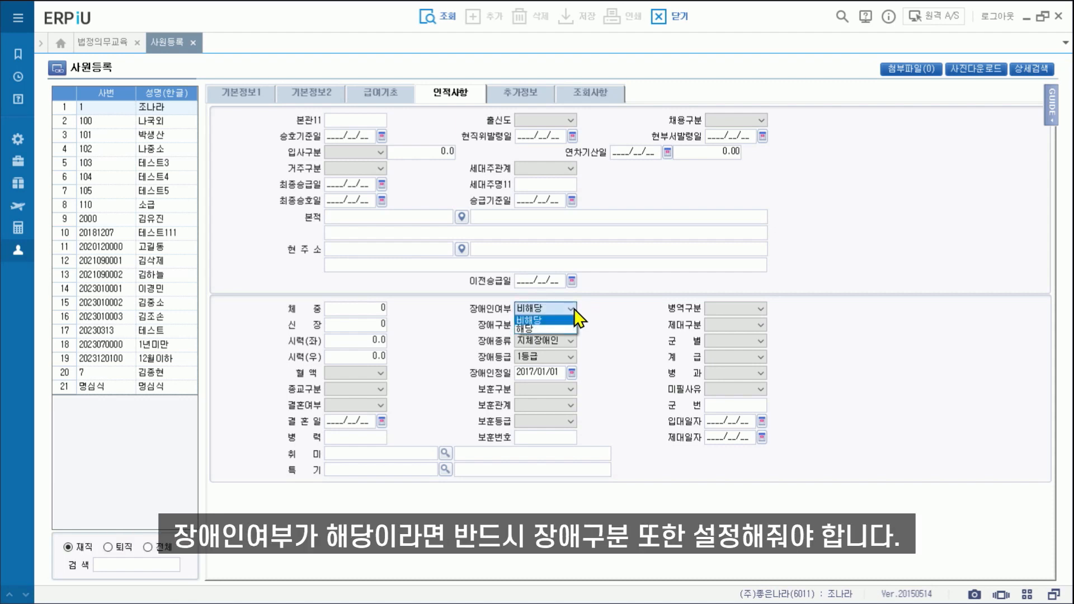
{"action": "left_click", "coordinate": [546, 329]}
{"action": "left_click", "coordinate": [555, 326]}
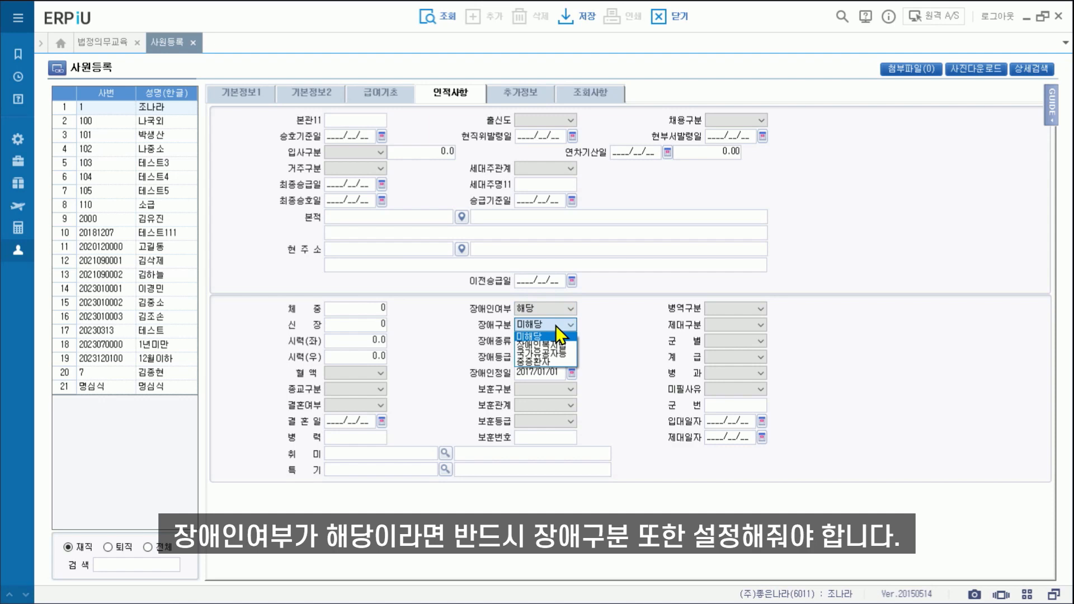
{"action": "left_click", "coordinate": [556, 326]}
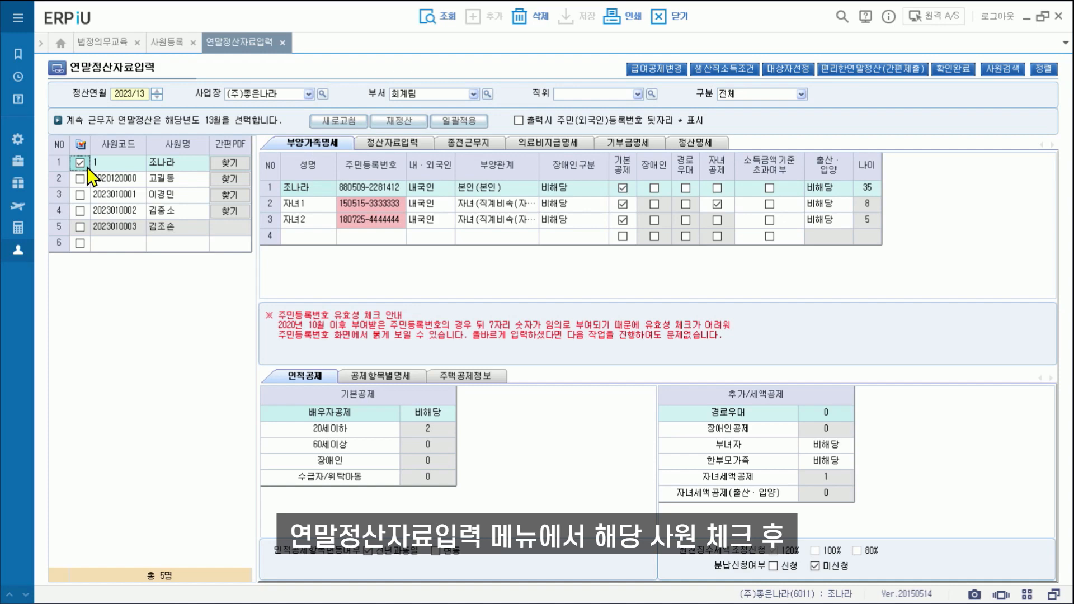
Refresh the settlement data with 본인 인적정보 applied, then check the 부녀자 deduction code.
{"action": "left_click", "coordinate": [329, 122]}
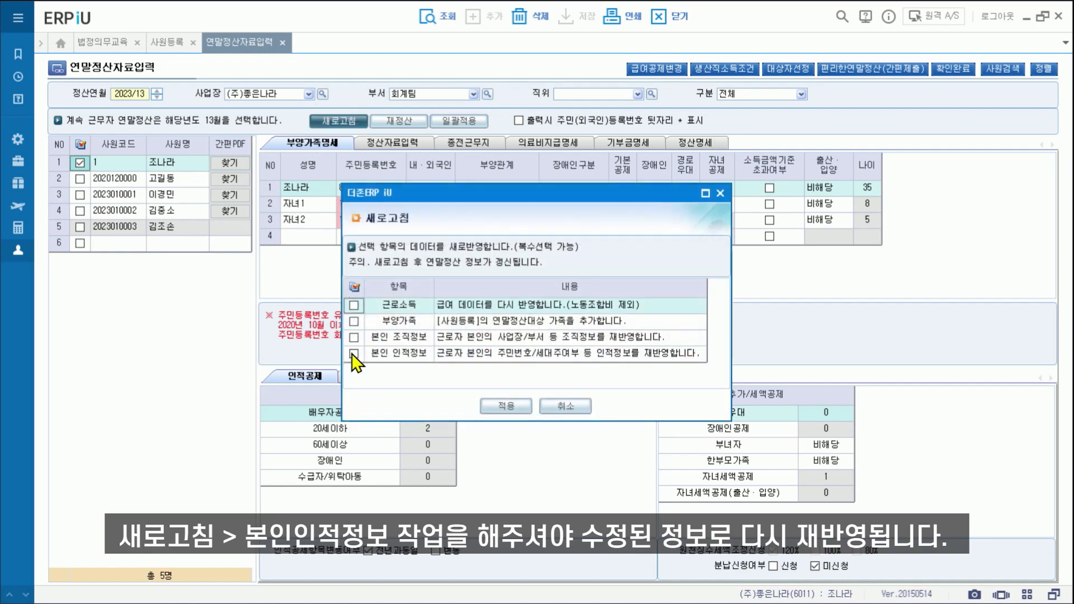
{"action": "left_click", "coordinate": [354, 354]}
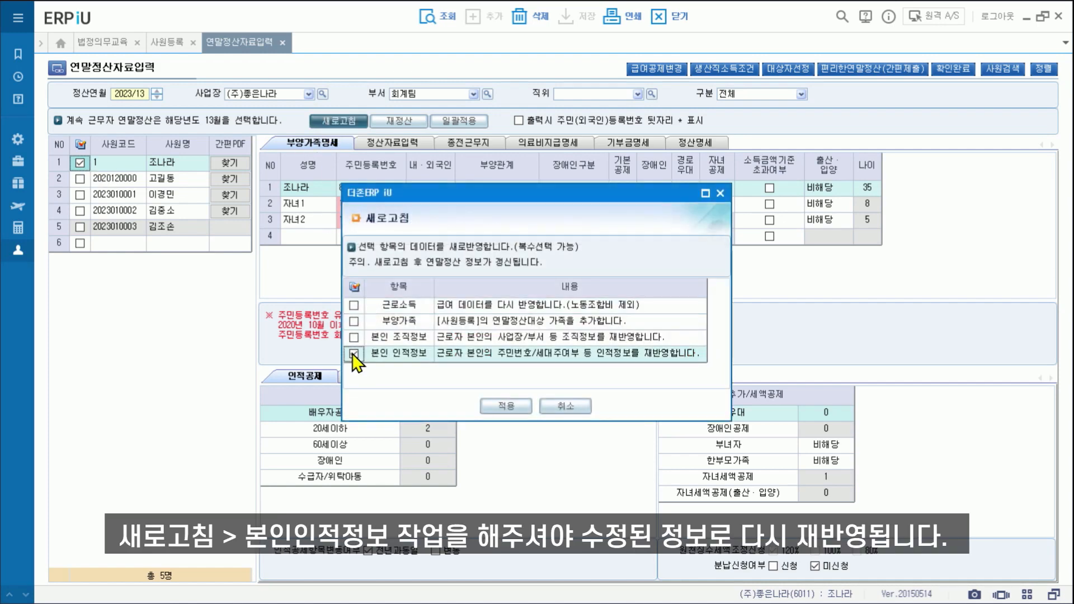
{"action": "left_click", "coordinate": [529, 405]}
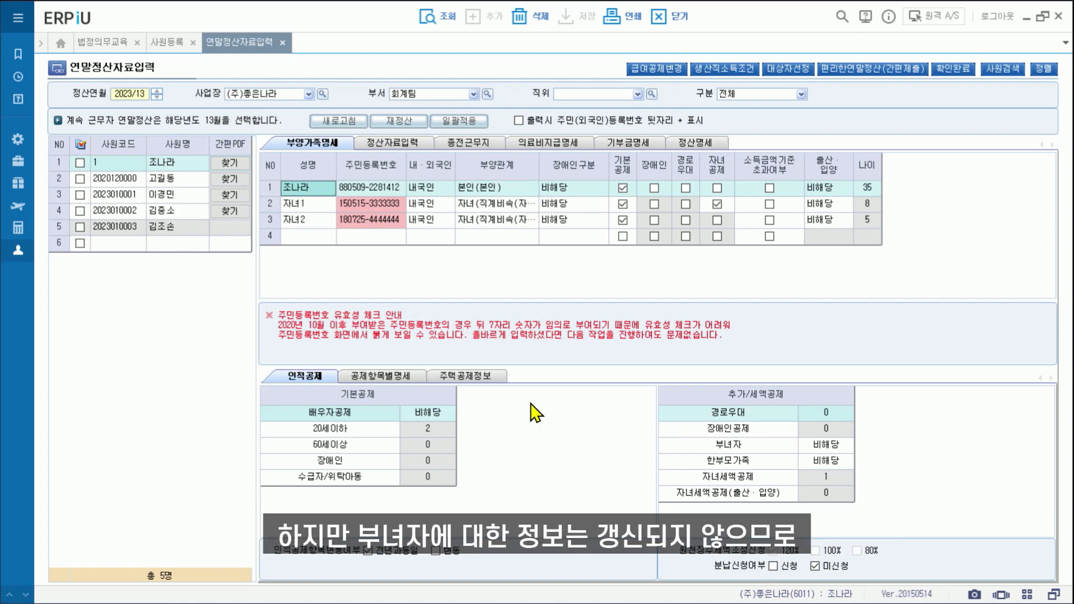
{"action": "double_click", "coordinate": [832, 451]}
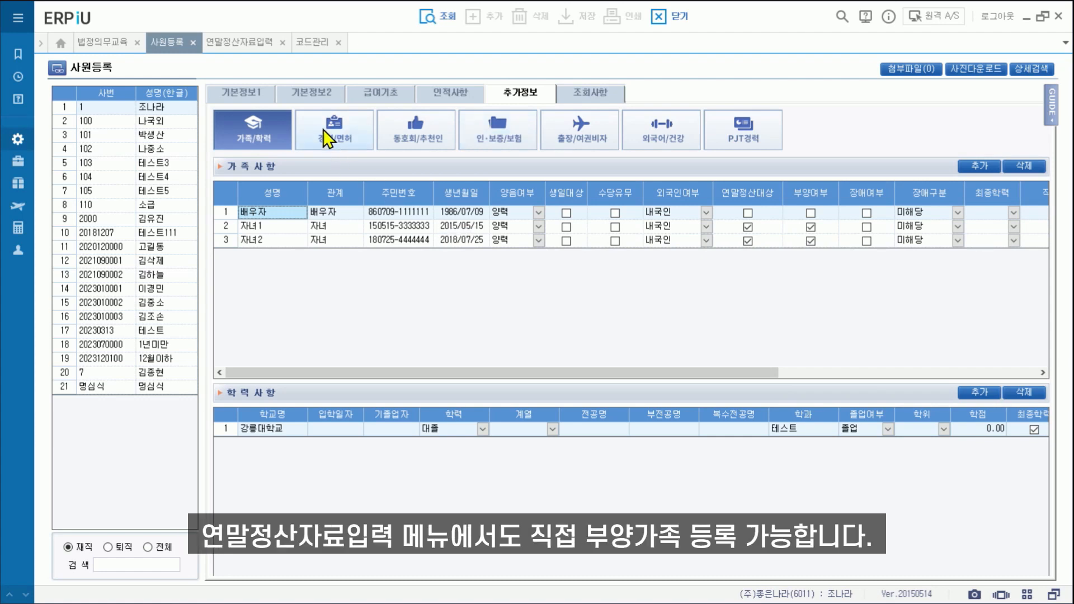
Inspect the 자녀2 row in 연말정산자료입력, then switch to 코드관리.
{"action": "left_click", "coordinate": [236, 44]}
{"action": "left_click", "coordinate": [370, 216]}
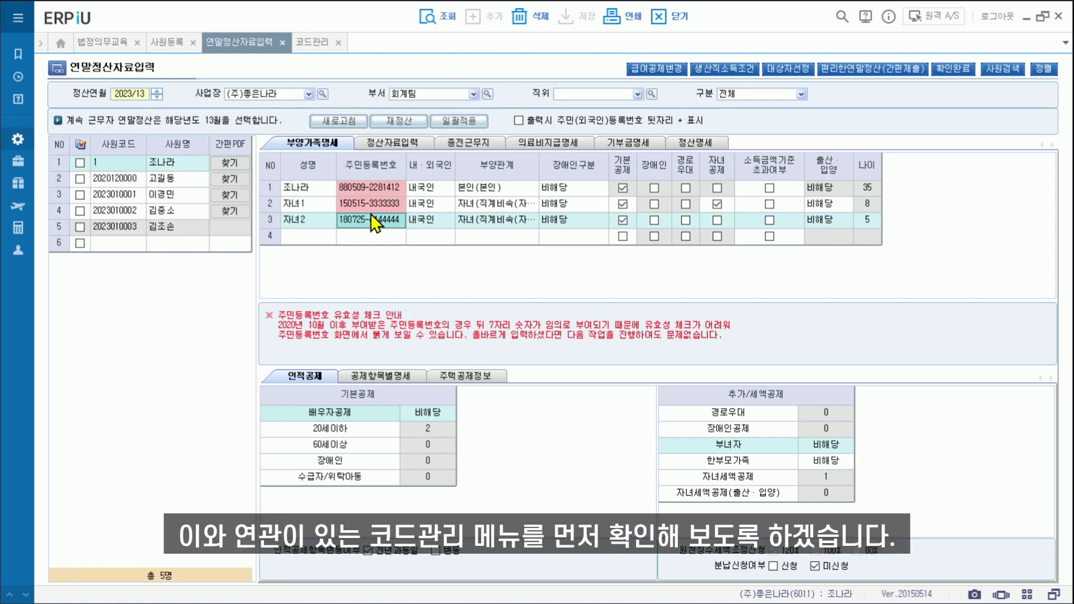
{"action": "left_click", "coordinate": [312, 47]}
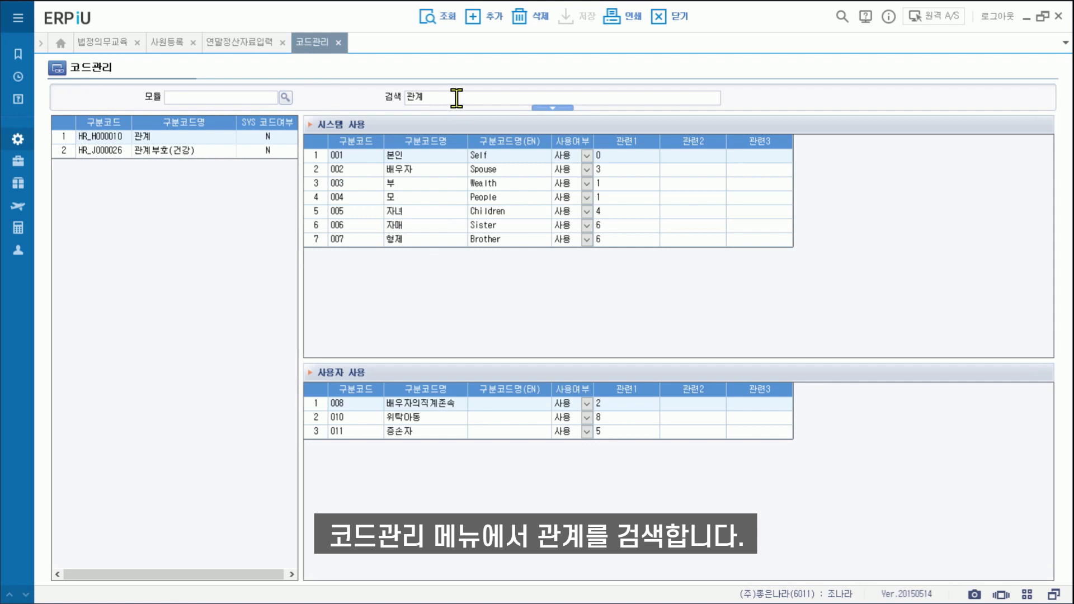
{"action": "left_click", "coordinate": [184, 137]}
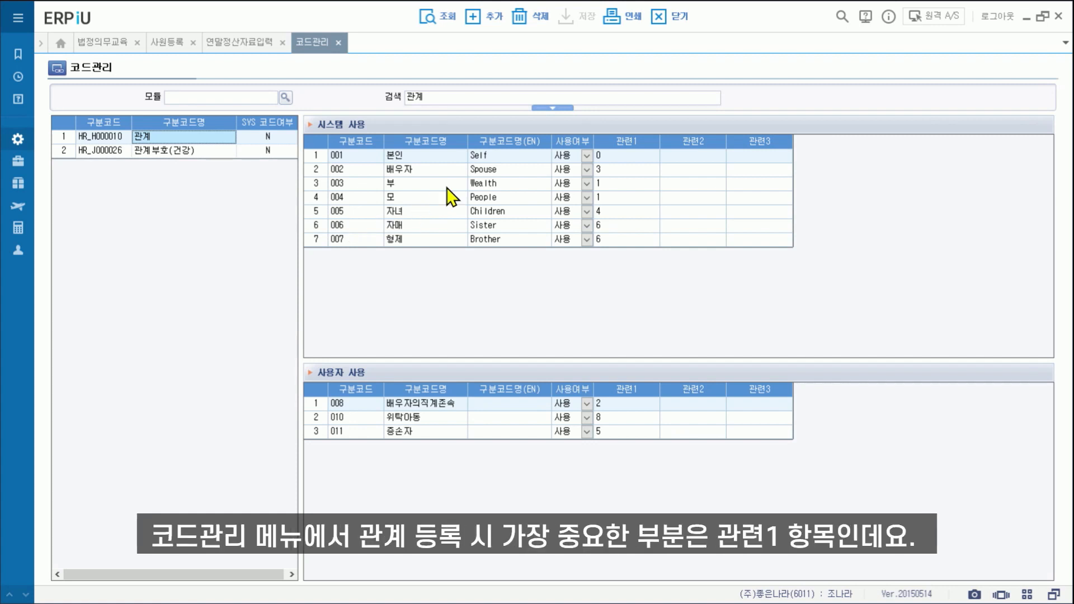
{"action": "left_click", "coordinate": [633, 155]}
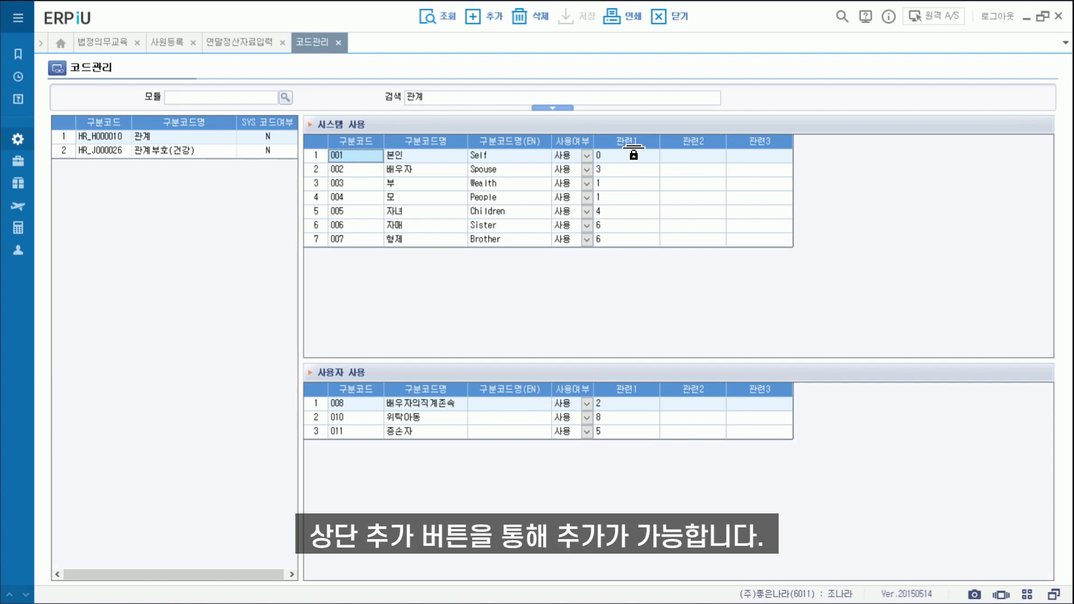
Add user relationship code 012 '위탁아동' with 관련1 value 8.
{"action": "left_click", "coordinate": [493, 16]}
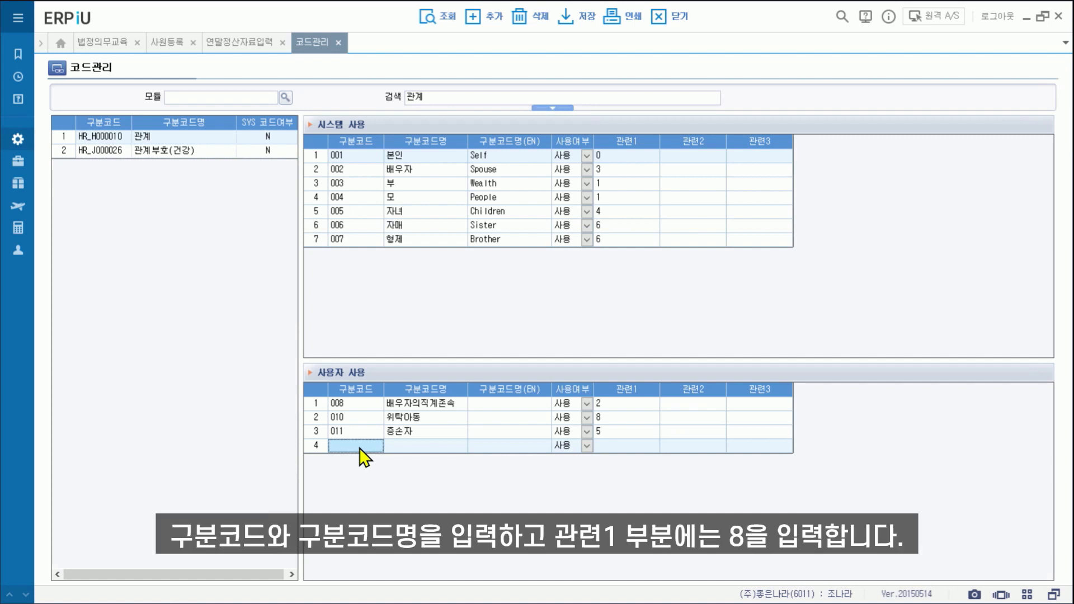
{"action": "type", "text": "012"}
{"action": "key", "text": "Tab"}
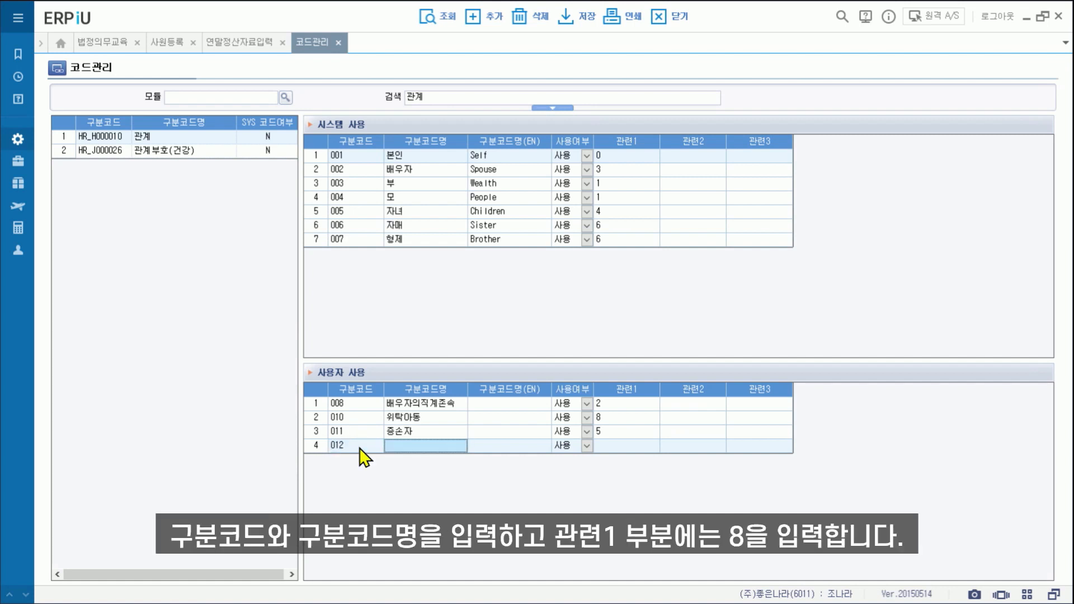
{"action": "type", "text": "위탁아동"}
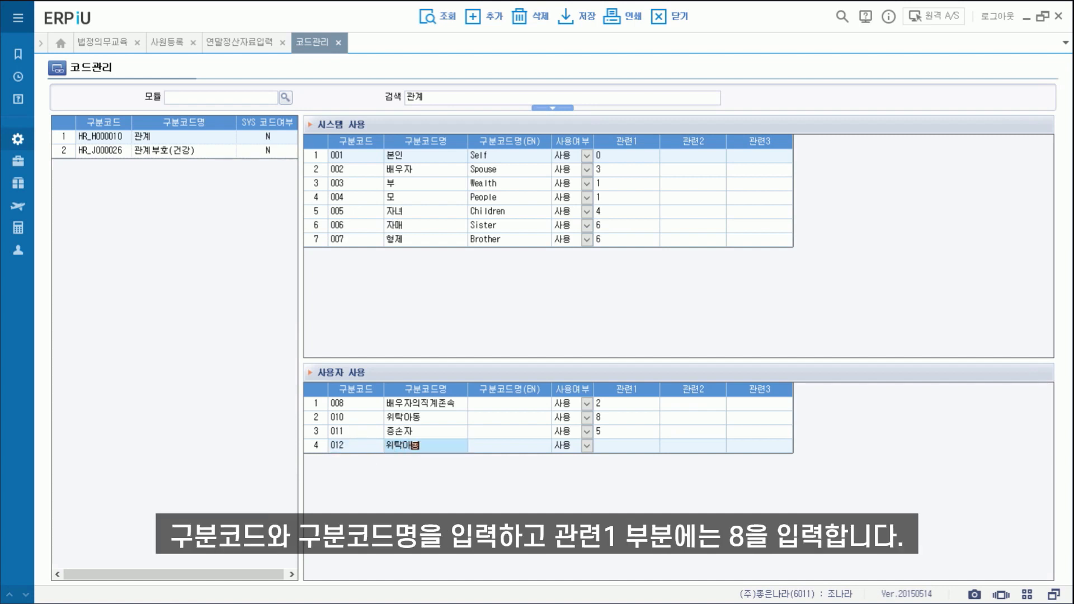
{"action": "key", "text": "Tab"}
{"action": "left_click", "coordinate": [616, 445]}
{"action": "type", "text": "8"}
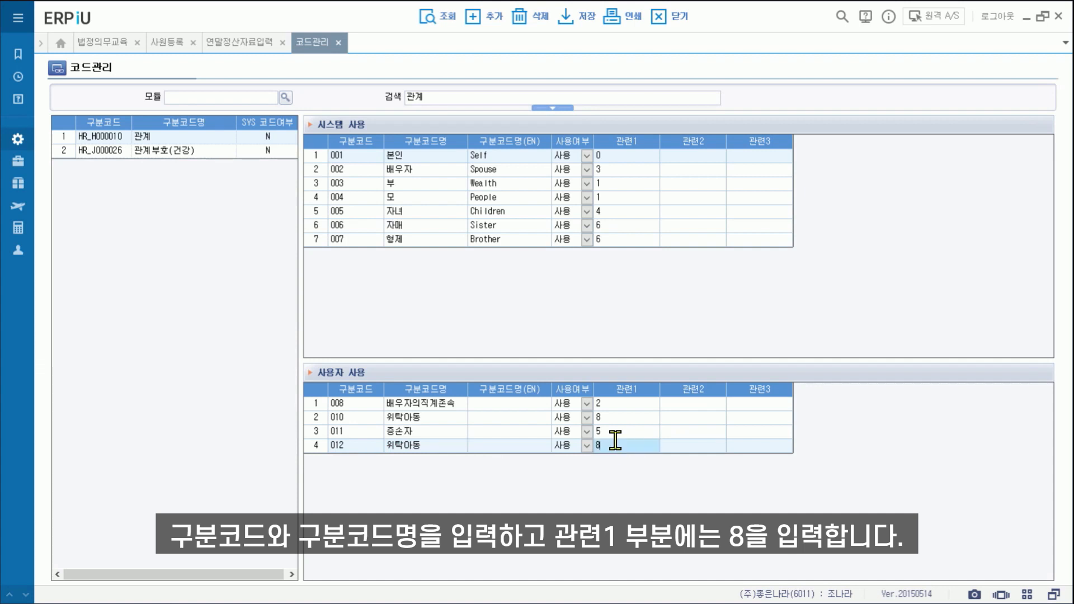
{"action": "key", "text": "Tab"}
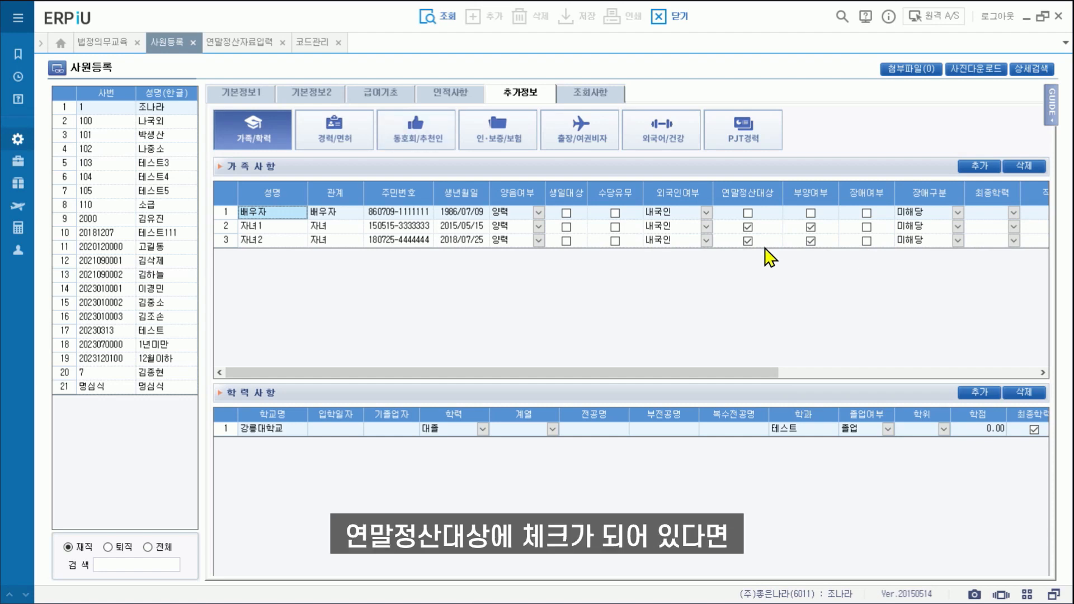
Switch to 연말정산자료입력 to view the 부양가족명세 grid.
{"action": "left_click", "coordinate": [226, 43]}
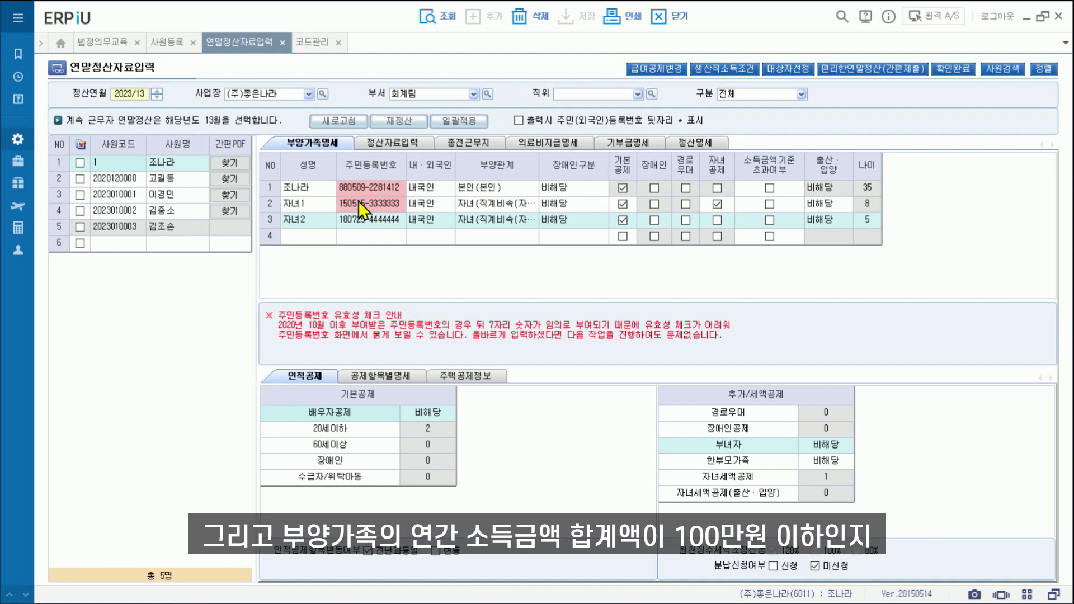
Go back to the 사원등록 tab's 가족사항 list.
{"action": "left_click", "coordinate": [161, 43]}
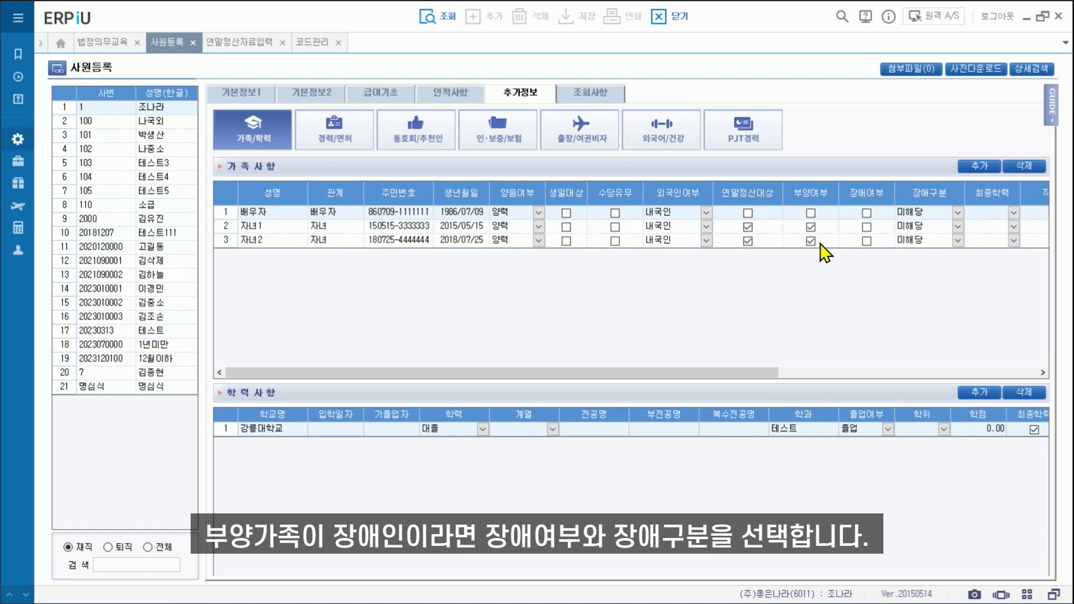
Tick 장애여부 for 자녀2 in row 3 and open its 장애구분 choices.
{"action": "left_click", "coordinate": [867, 242]}
{"action": "left_click", "coordinate": [944, 242]}
{"action": "left_click", "coordinate": [955, 239]}
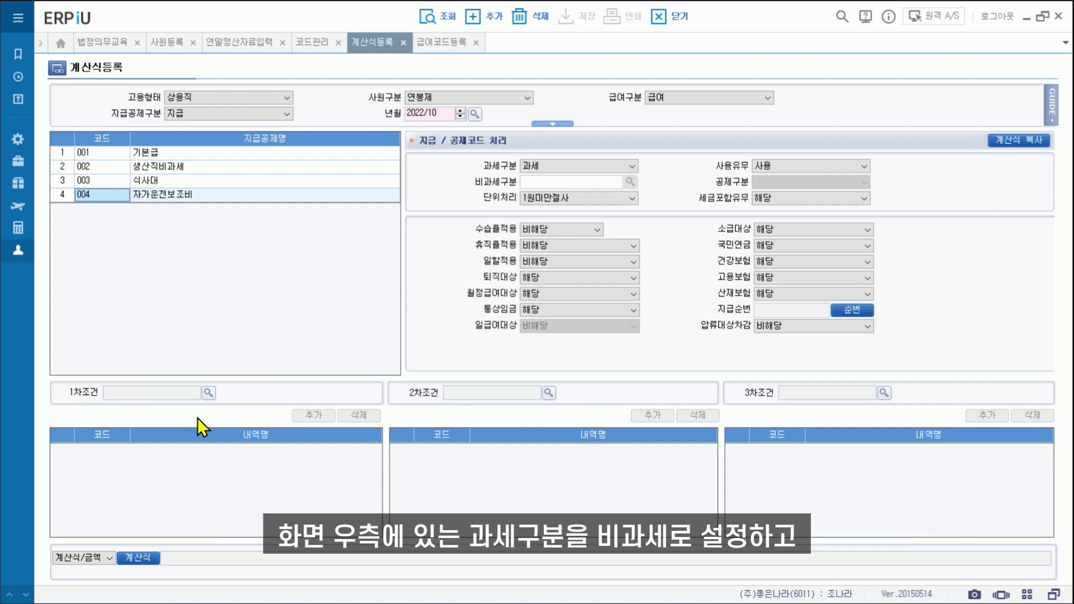
Set 자가운전보조비 to 비과세 and search exemption codes for '자가운전' to find H03.
{"action": "left_click", "coordinate": [618, 167]}
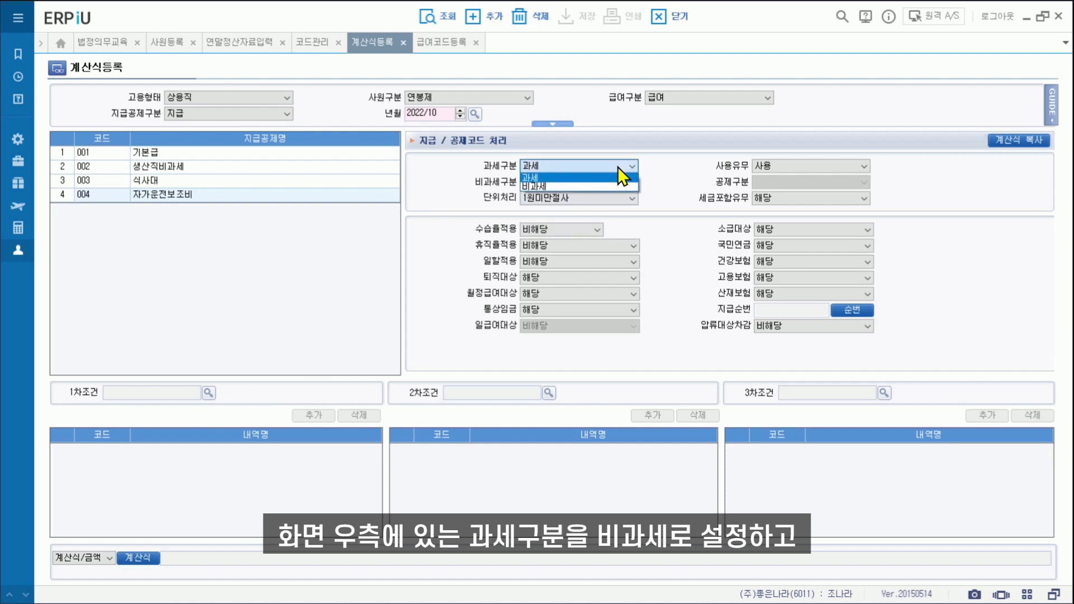
{"action": "left_click", "coordinate": [577, 189]}
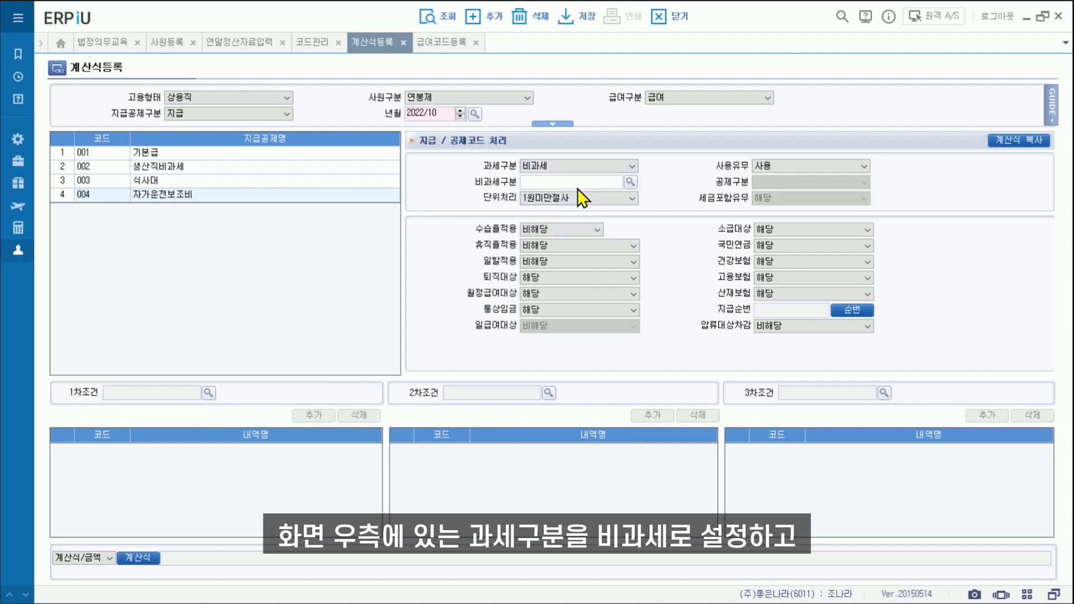
{"action": "left_click", "coordinate": [630, 183]}
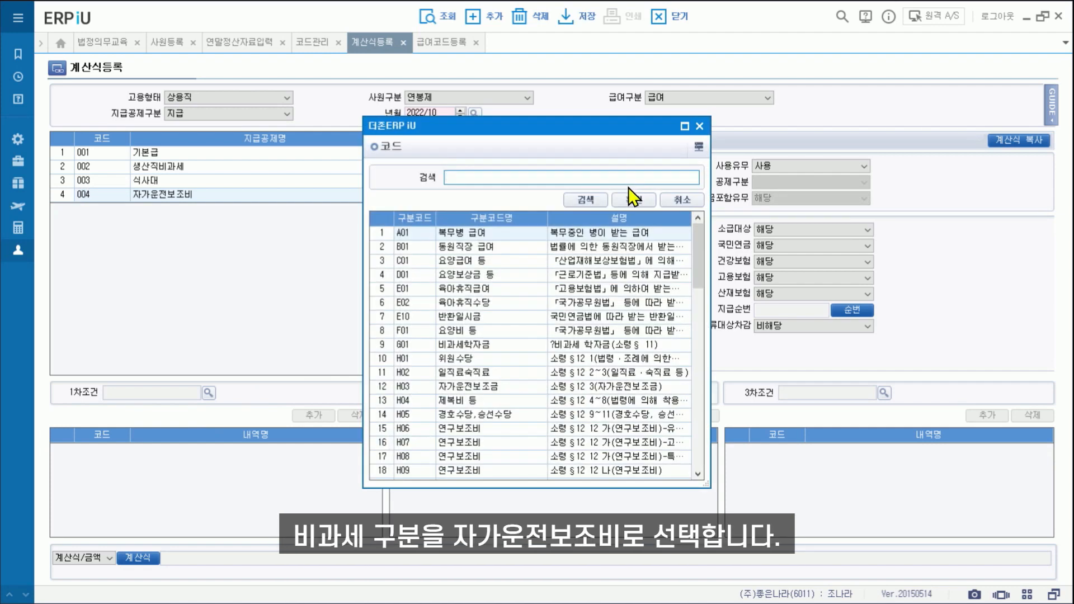
{"action": "type", "text": "자가운전"}
{"action": "key", "text": "Return"}
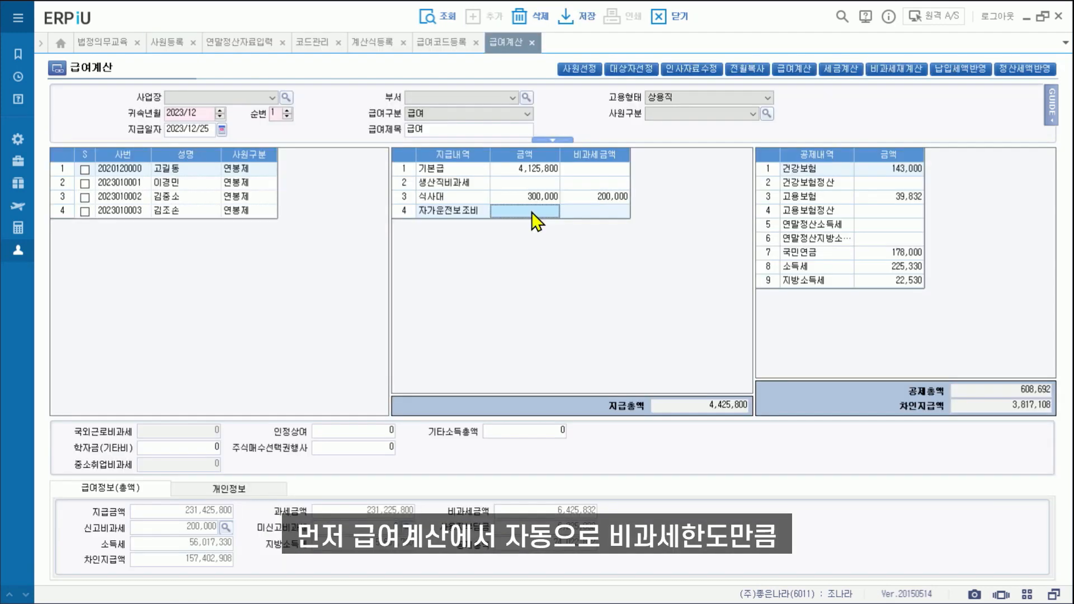
Enter 200,000 as the December 자가운전보조비 amount.
{"action": "type", "text": "200000"}
{"action": "key", "text": "Return"}
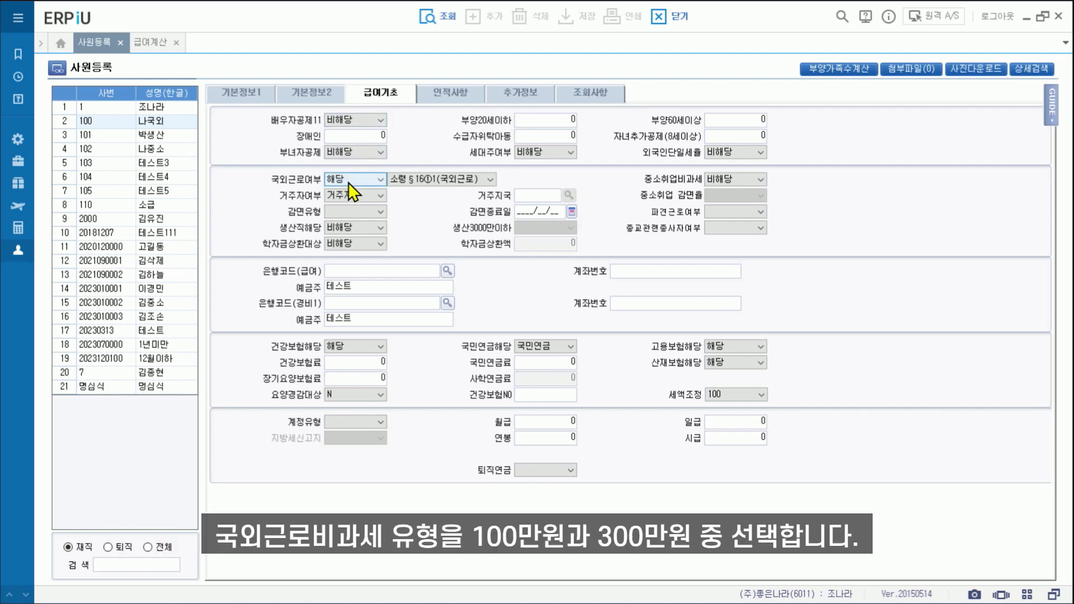
{"action": "left_click", "coordinate": [459, 179]}
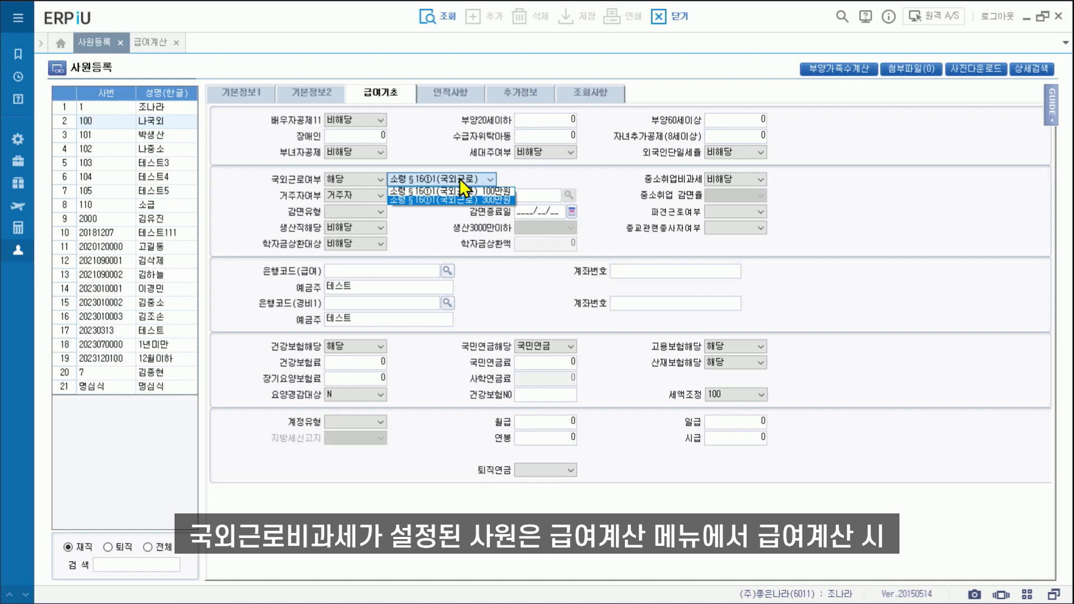
{"action": "left_click", "coordinate": [141, 45]}
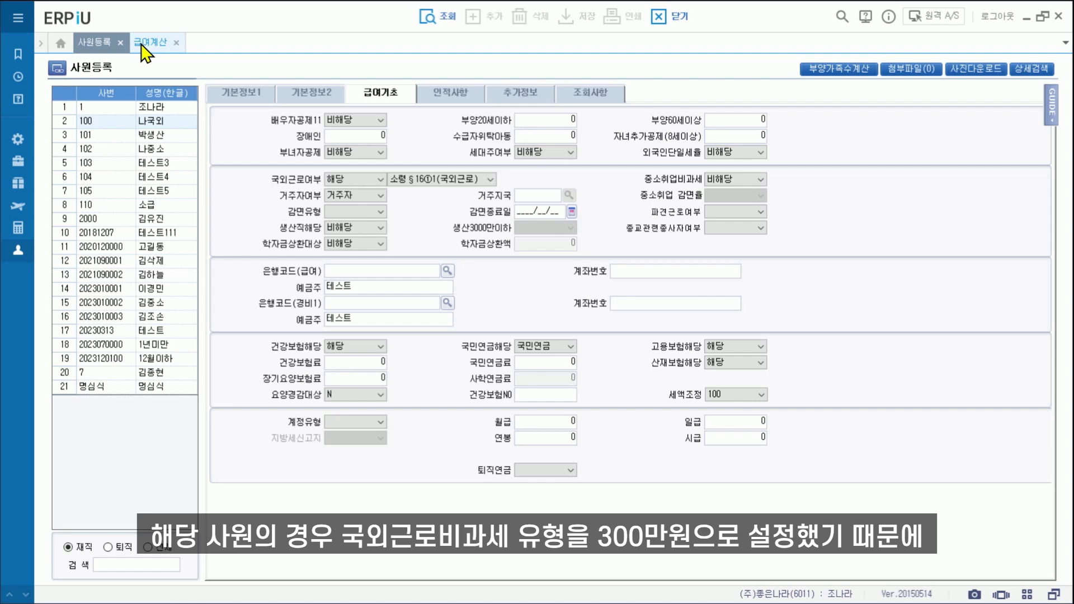
Enter a 5,000,000 기본급 for the overseas-work employee in 급여계산.
{"action": "left_click", "coordinate": [153, 44]}
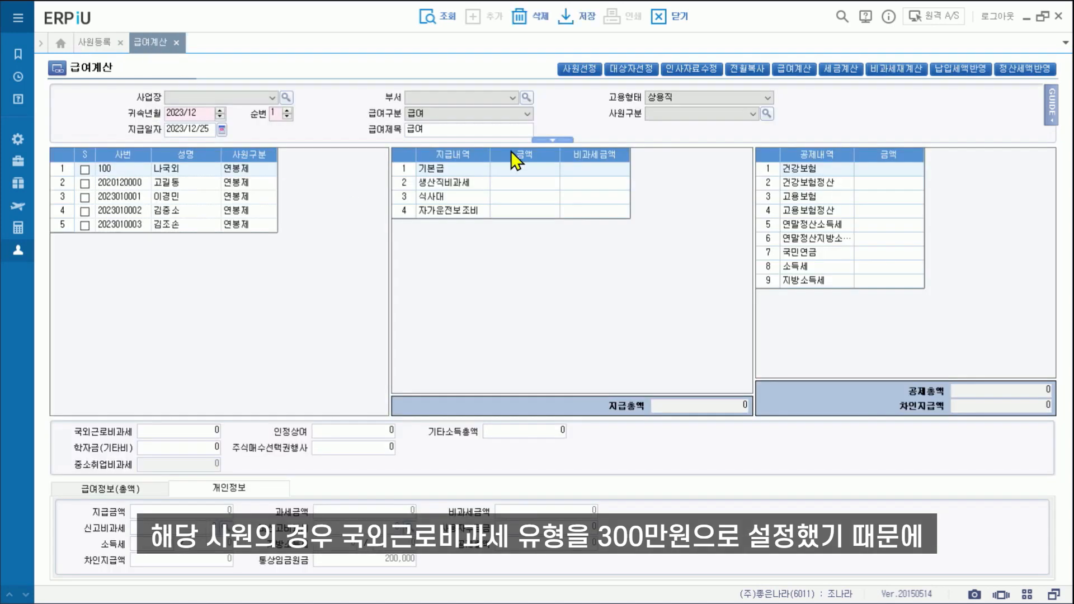
{"action": "left_click", "coordinate": [522, 170]}
{"action": "type", "text": "5000000"}
{"action": "key", "text": "Return"}
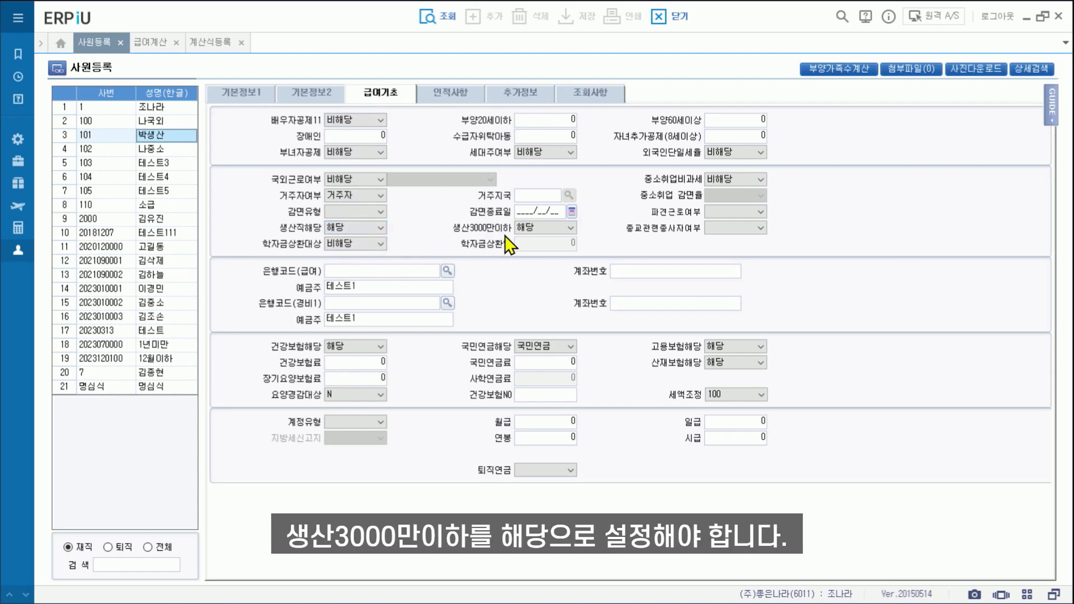
{"action": "left_click", "coordinate": [209, 42]}
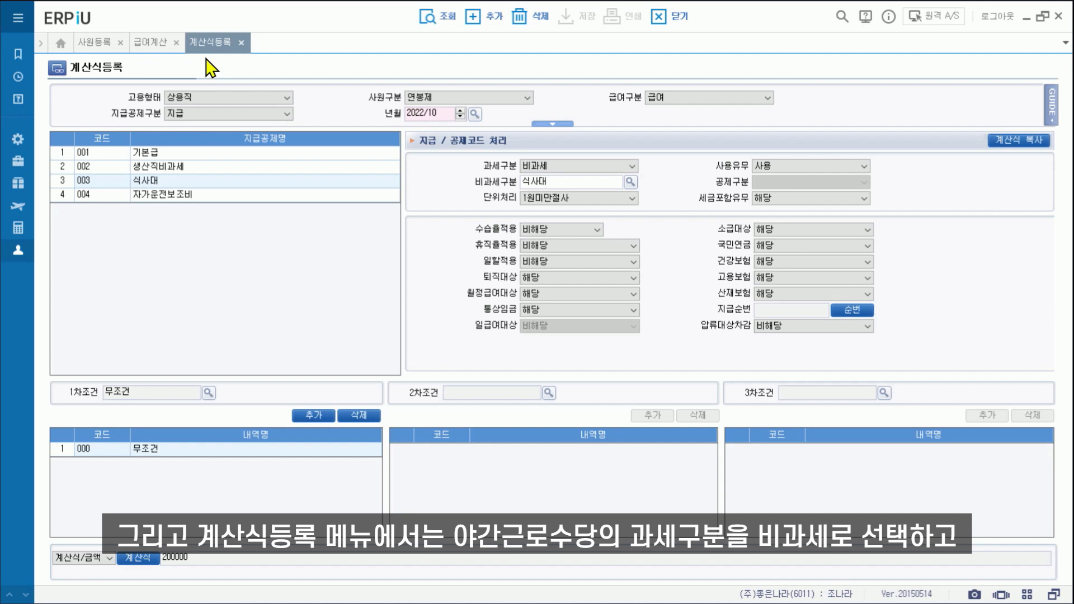
Review the 002 생산직비과세 and 001 기본급 formulas, then return to 급여계산.
{"action": "left_click", "coordinate": [195, 166]}
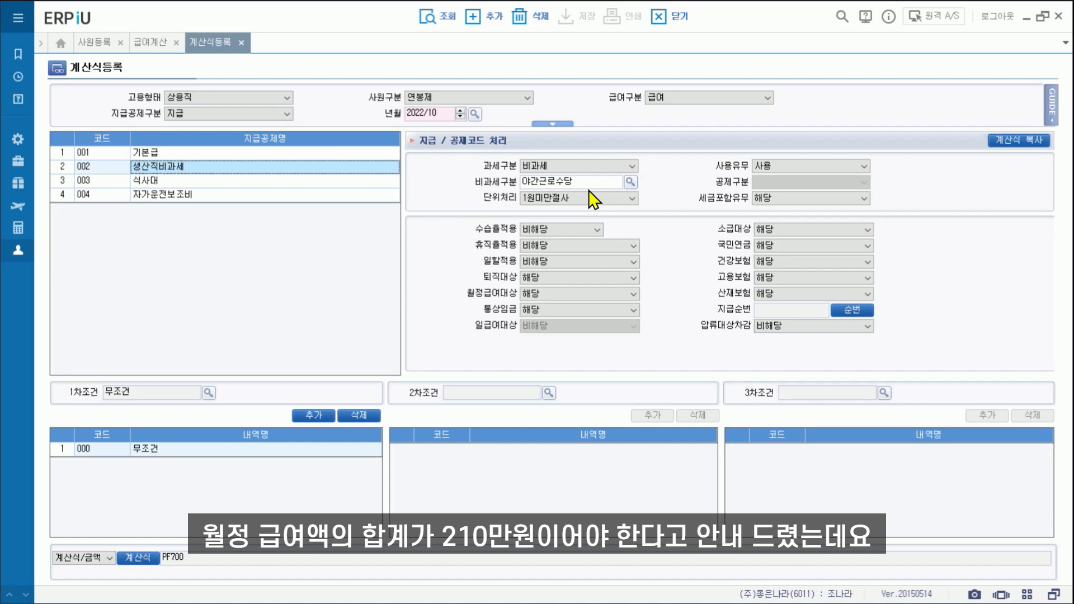
{"action": "left_click", "coordinate": [292, 154]}
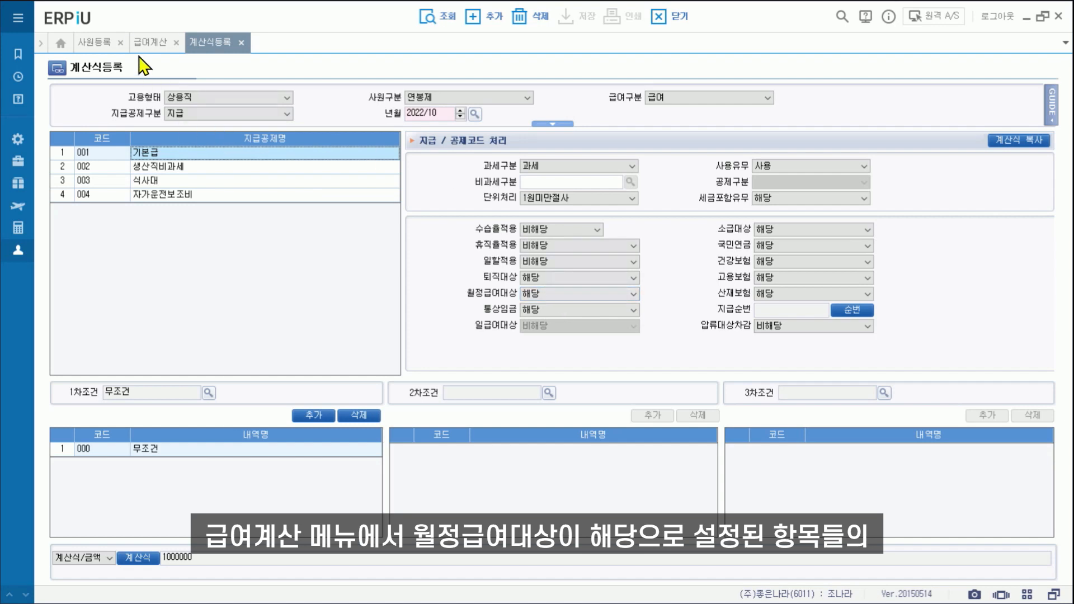
{"action": "left_click", "coordinate": [150, 40]}
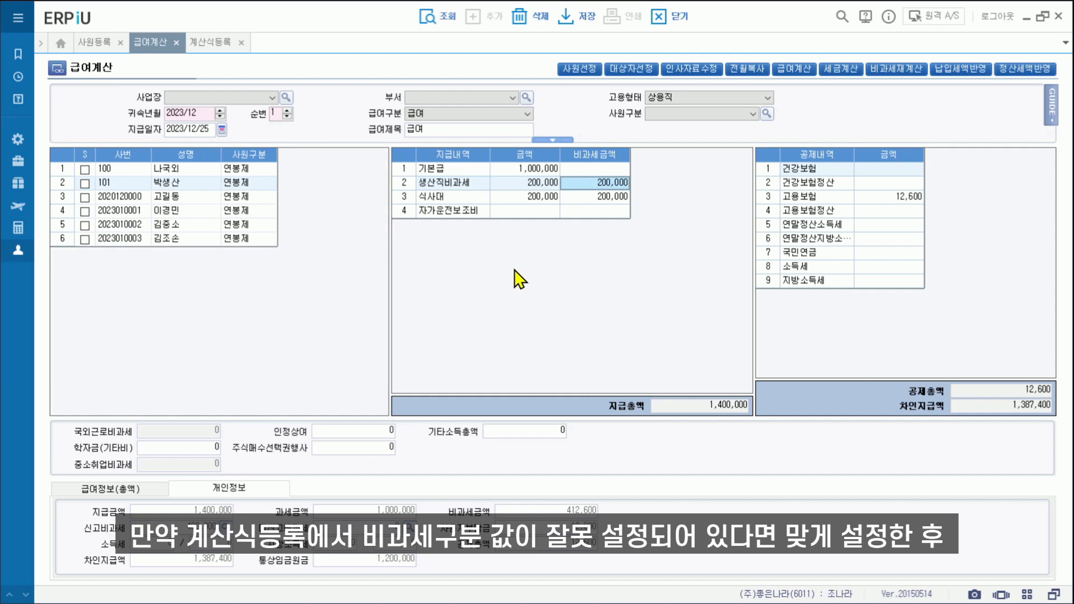
Run 비과세재계산 for the ticked production worker, saving and confirming the prompts.
{"action": "left_click", "coordinate": [85, 182]}
{"action": "left_click", "coordinate": [898, 70]}
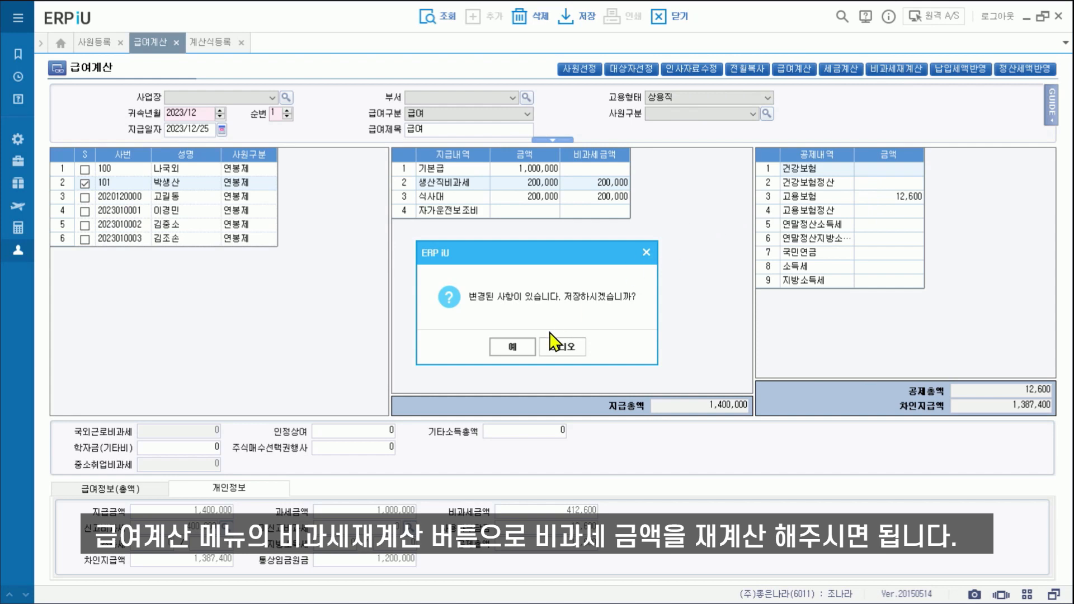
{"action": "left_click", "coordinate": [556, 345]}
{"action": "left_click", "coordinate": [511, 348]}
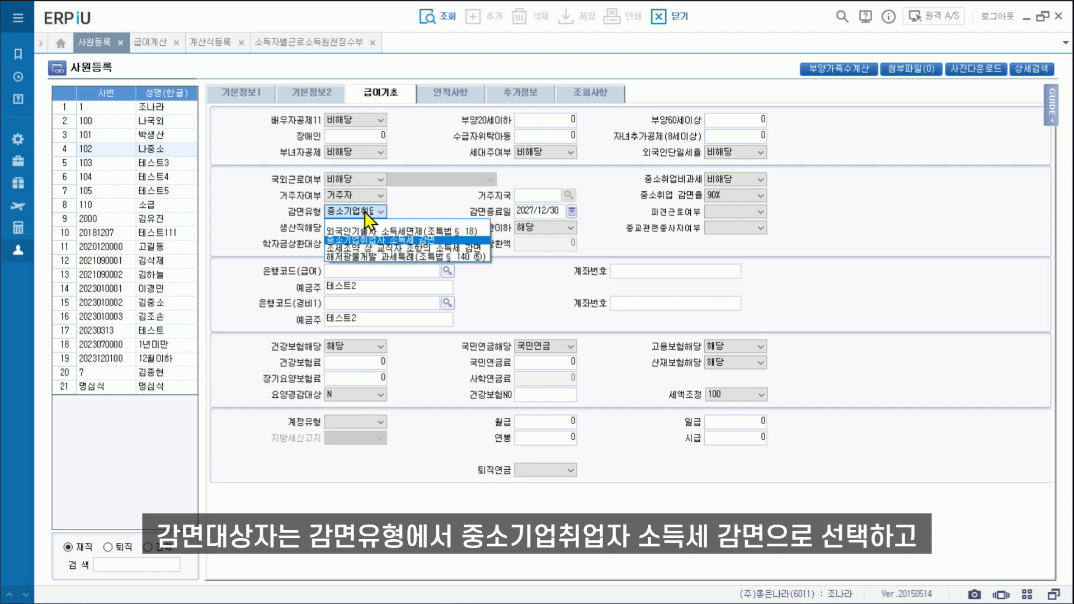
Apply the 90% 중소기업취업자 소득세 감면 and verify 2,000,000 in 62.감면세액 on the withholding ledger.
{"action": "left_click", "coordinate": [369, 240]}
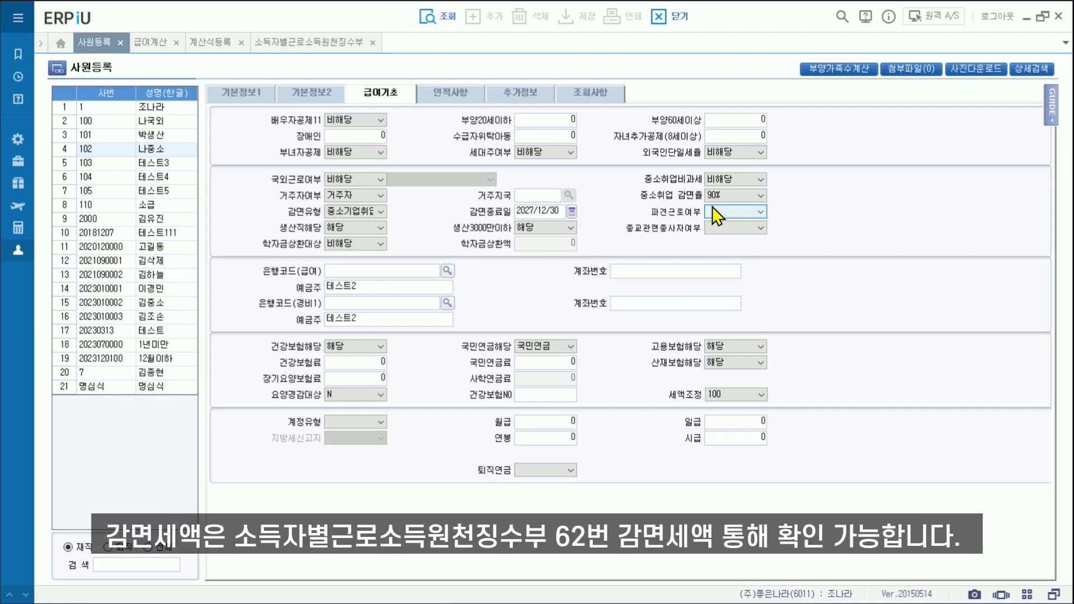
{"action": "left_click", "coordinate": [374, 120]}
{"action": "left_click", "coordinate": [304, 43]}
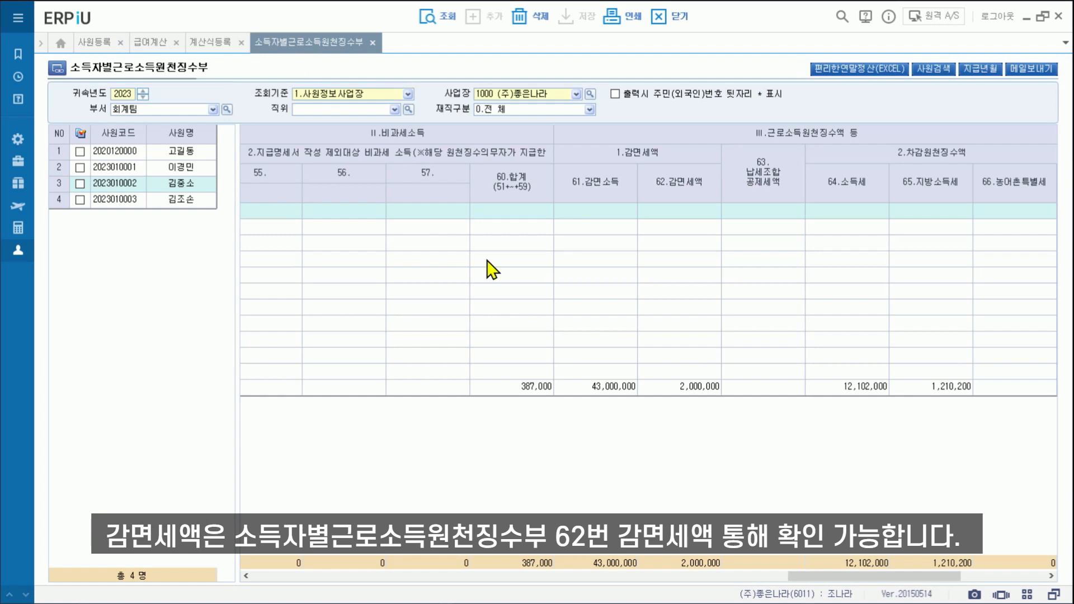
{"action": "left_click", "coordinate": [678, 389]}
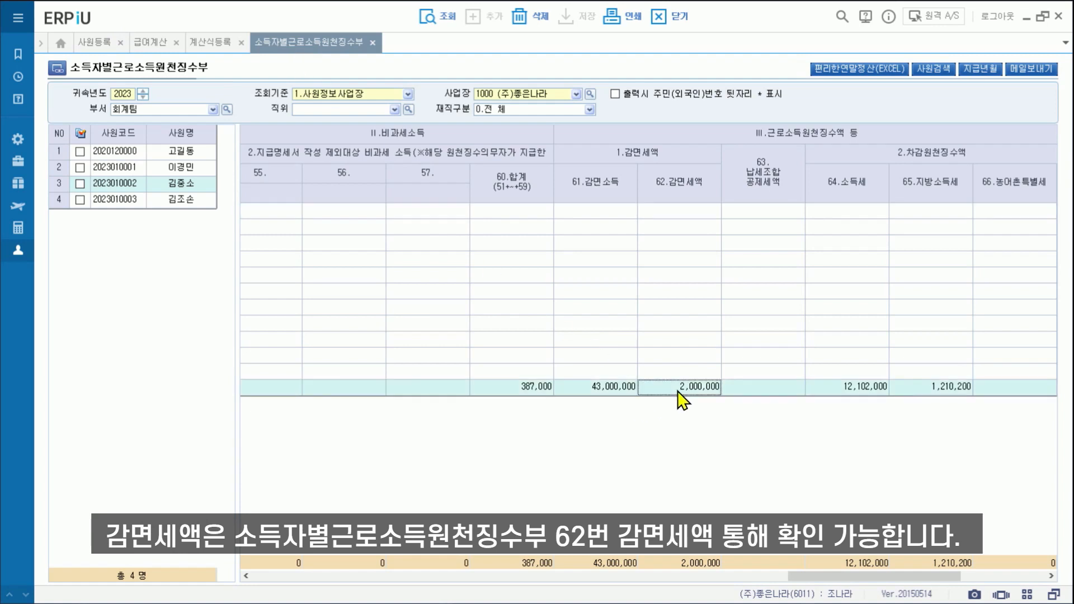